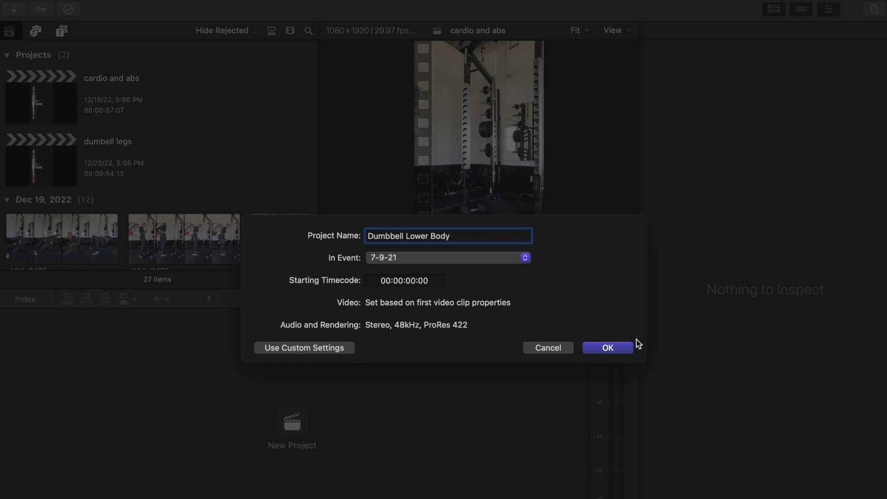
# Confirm the new 'Dumbbell Lower Body' project in the 7-9-21 event
pyautogui.click(616, 348)
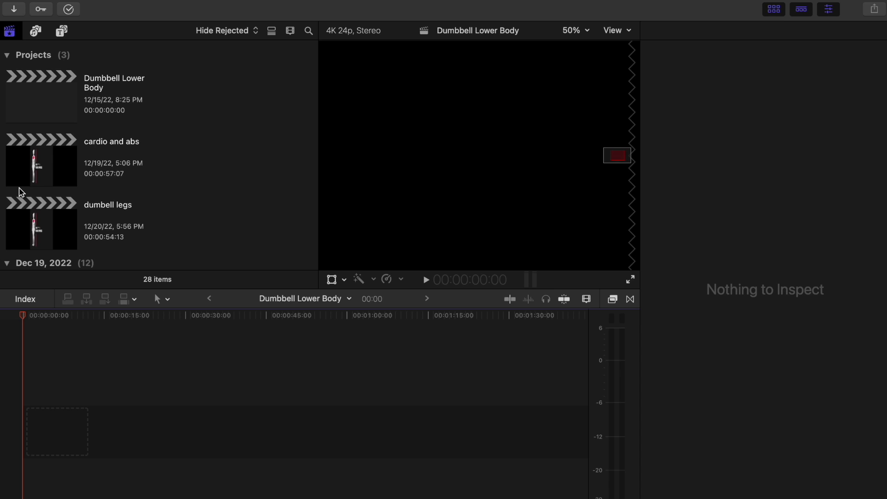
# Append clip MVI_8485 from the Dec 19, 2022 clips to the timeline and scrub through it
pyautogui.scroll(-10, 74, 161)
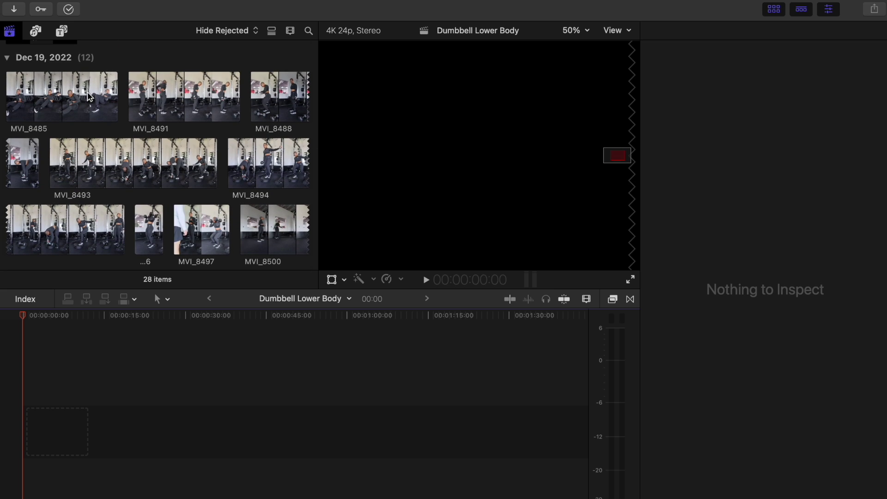
pyautogui.click(89, 95)
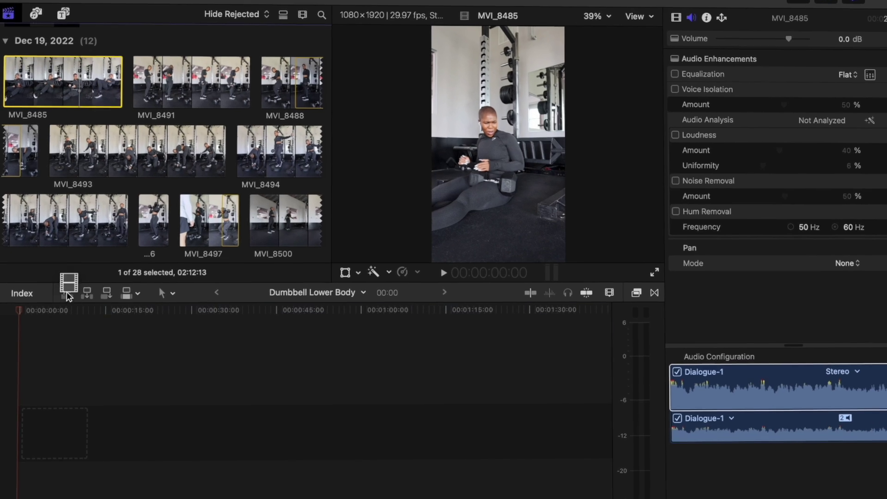
pyautogui.press('e')
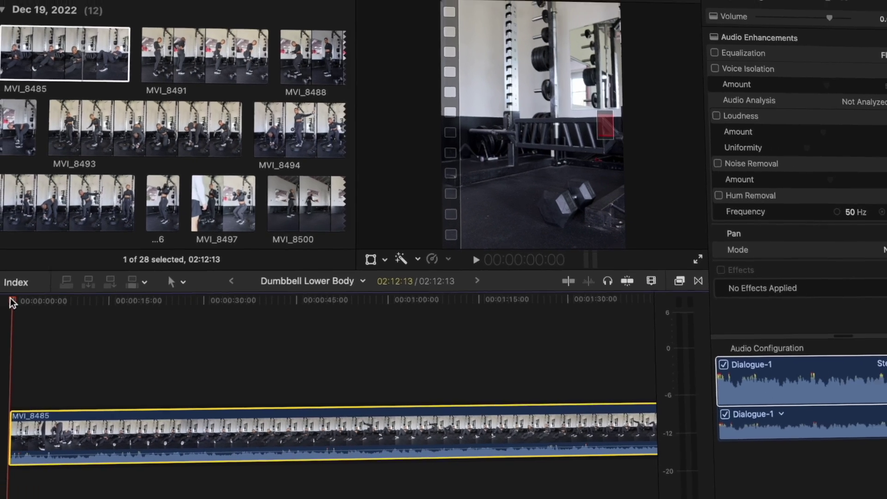
pyautogui.moveTo(10, 298); pyautogui.dragTo(228, 344)
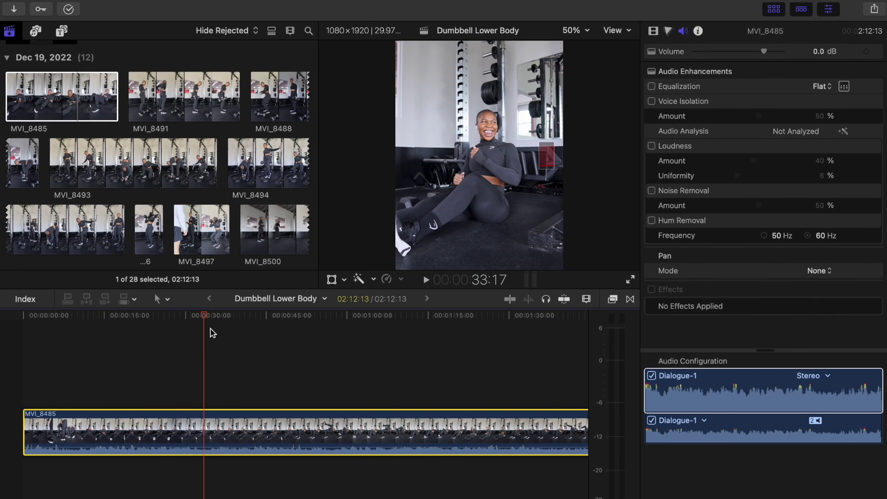
pyautogui.moveTo(204, 315); pyautogui.dragTo(397, 329)
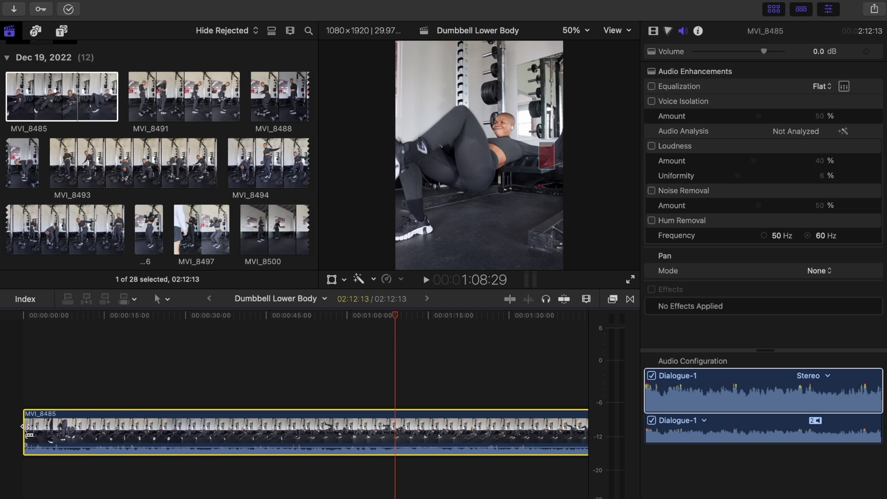
# Trim the start and end of MVI_8485 so the clip runs 09:29
pyautogui.moveTo(26, 425); pyautogui.dragTo(331, 435)
pyautogui.hotkey('shift', 'z')
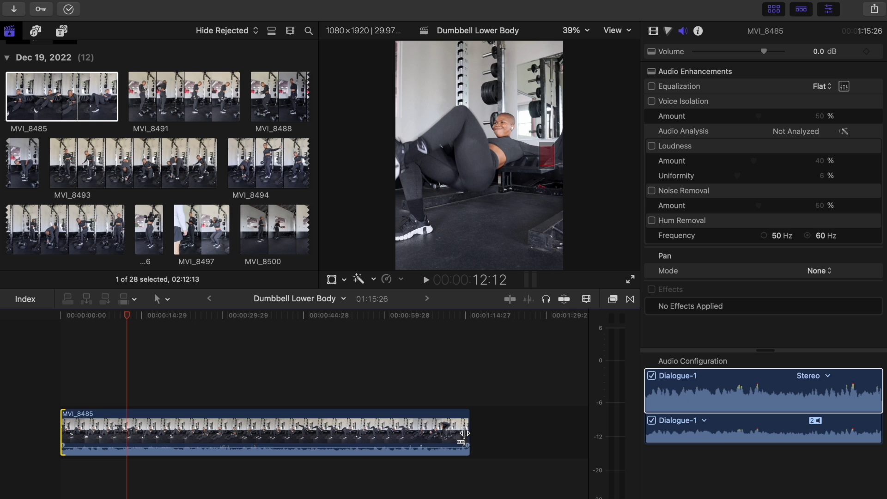
pyautogui.moveTo(464, 433); pyautogui.dragTo(108, 418)
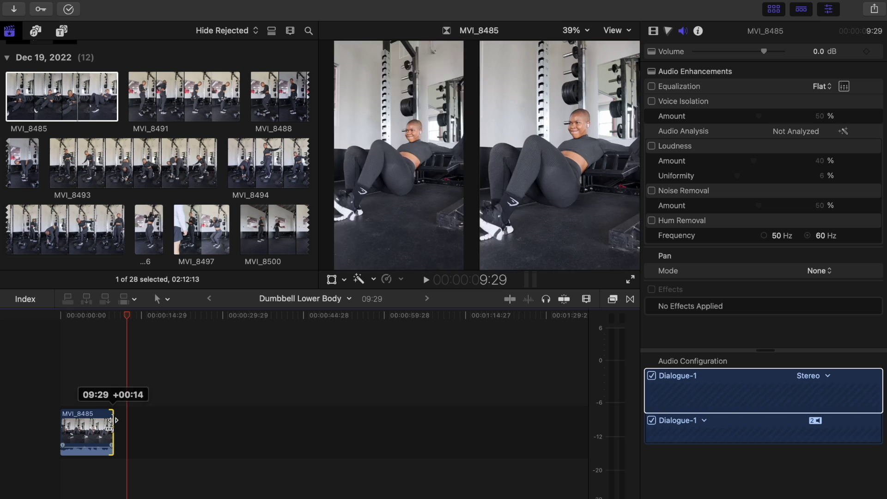
pyautogui.moveTo(112, 420); pyautogui.dragTo(112, 420)
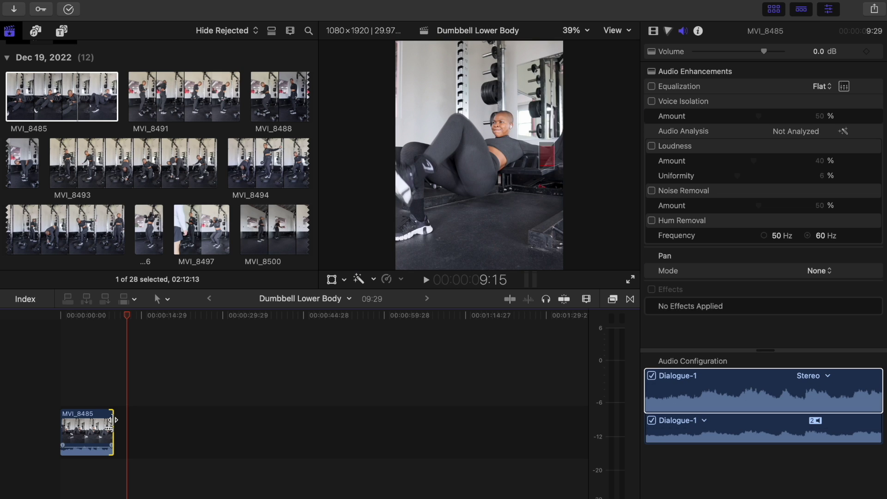
# Scrub and play back the trimmed MVI_8485 clip to review it
pyautogui.click(131, 315)
pyautogui.moveTo(130, 319); pyautogui.dragTo(67, 315)
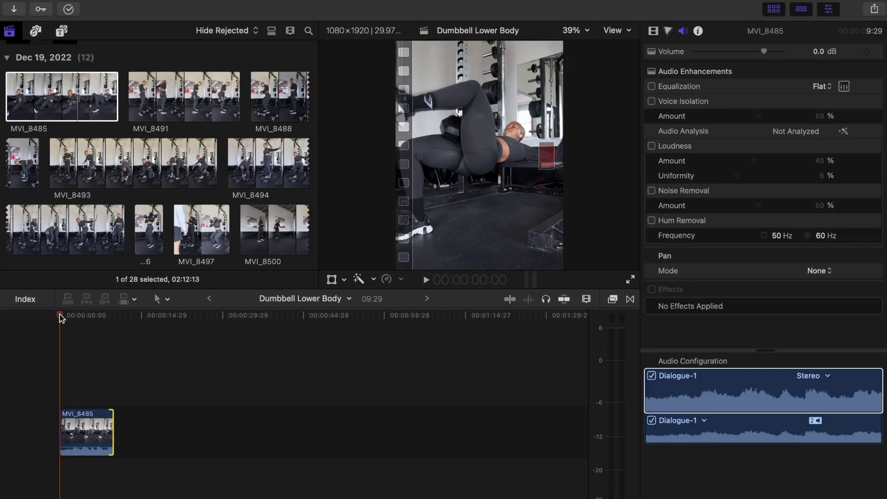
pyautogui.moveTo(61, 318)
pyautogui.mouseDown()
pyautogui.moveTo(95, 317)
pyautogui.moveTo(59, 316)
pyautogui.mouseUp()
pyautogui.click(86, 421)
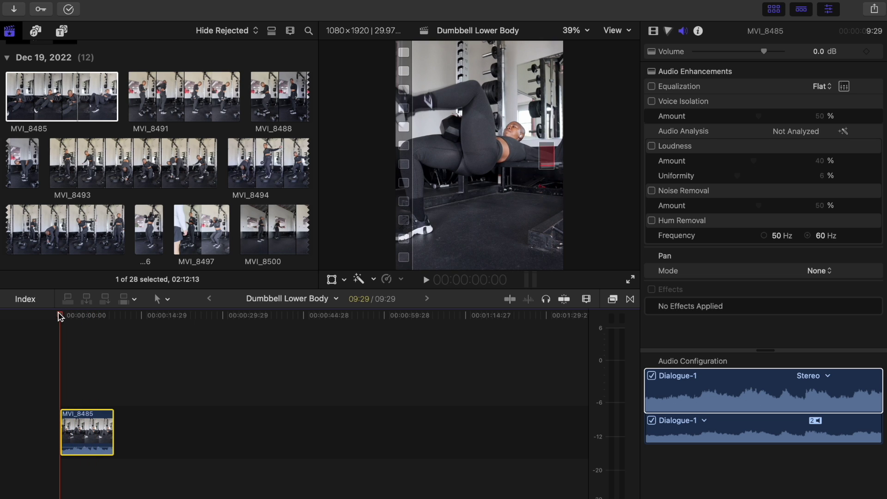
pyautogui.click(426, 280)
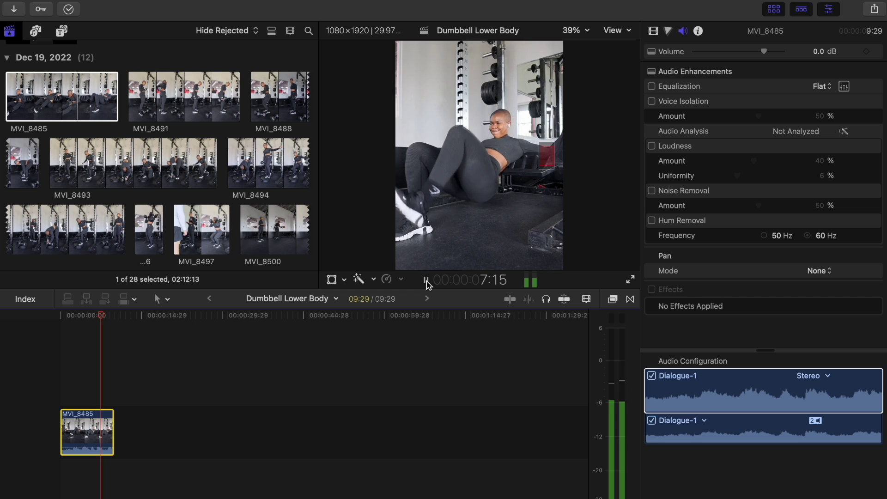
pyautogui.click(426, 281)
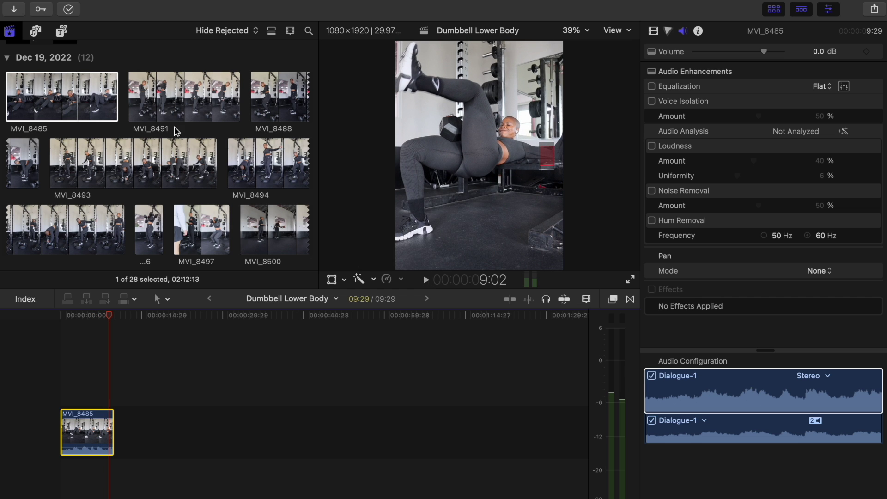
# Place the ccGRADIENT title above MVI_8485 in the timeline
pyautogui.click(61, 30)
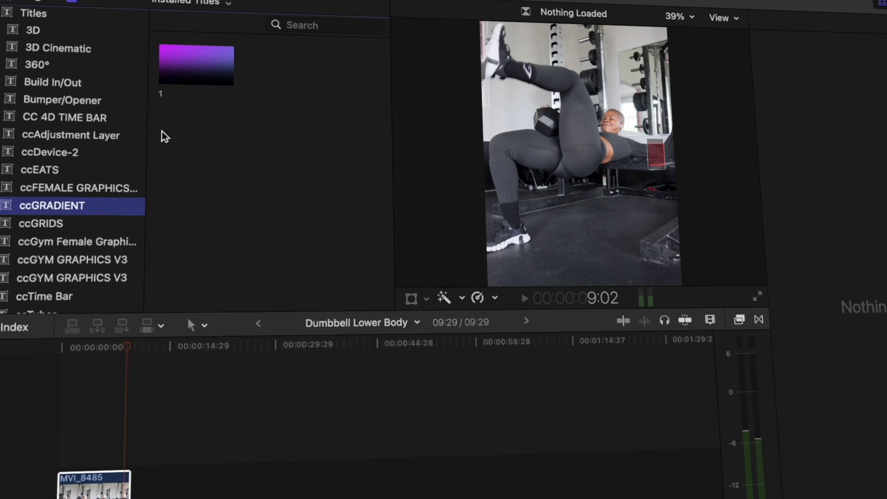
pyautogui.click(203, 65)
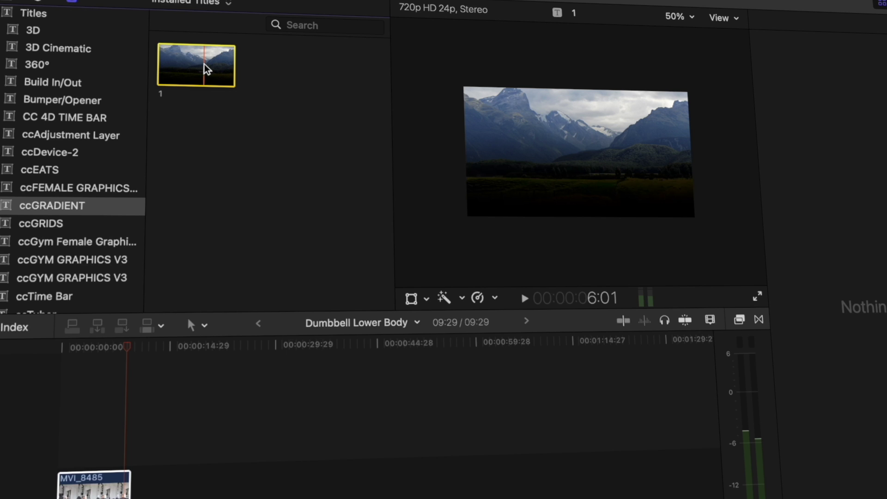
pyautogui.moveTo(204, 64); pyautogui.dragTo(53, 427)
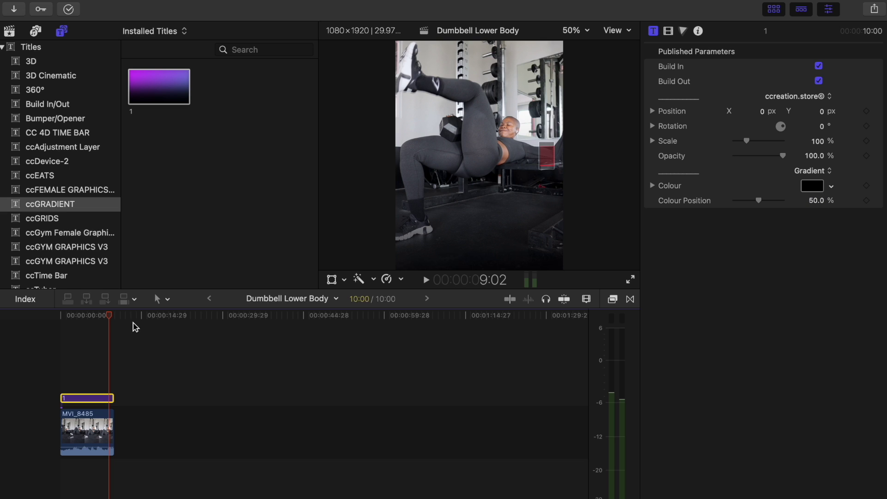
pyautogui.moveTo(110, 318); pyautogui.dragTo(84, 318)
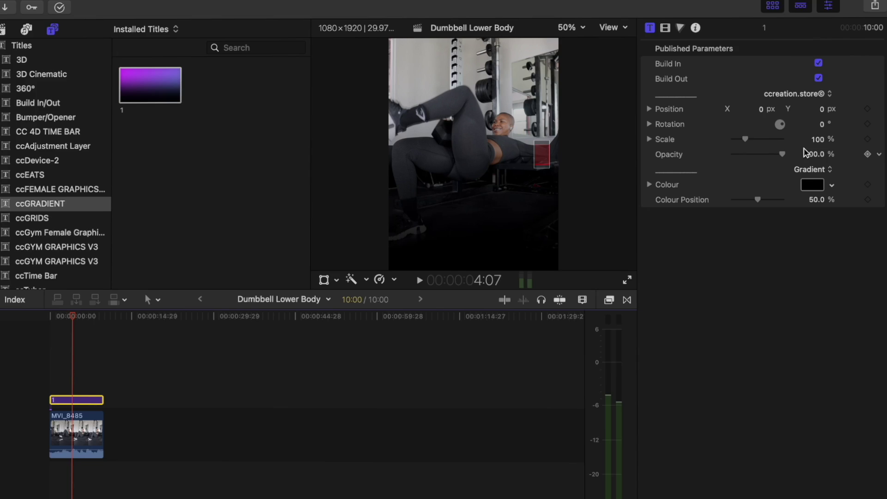
# Lower the gradient title's opacity to 75%, checking it in playback
pyautogui.click(816, 154)
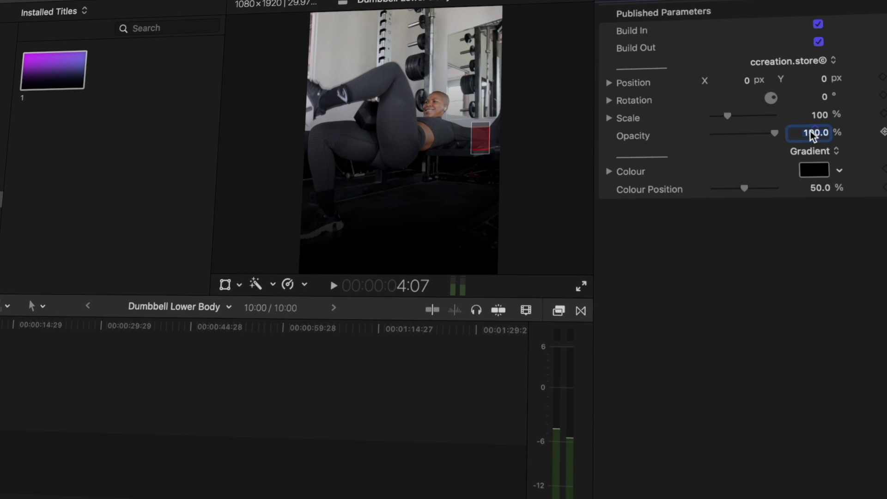
pyautogui.write('80')
pyautogui.press('Tab')
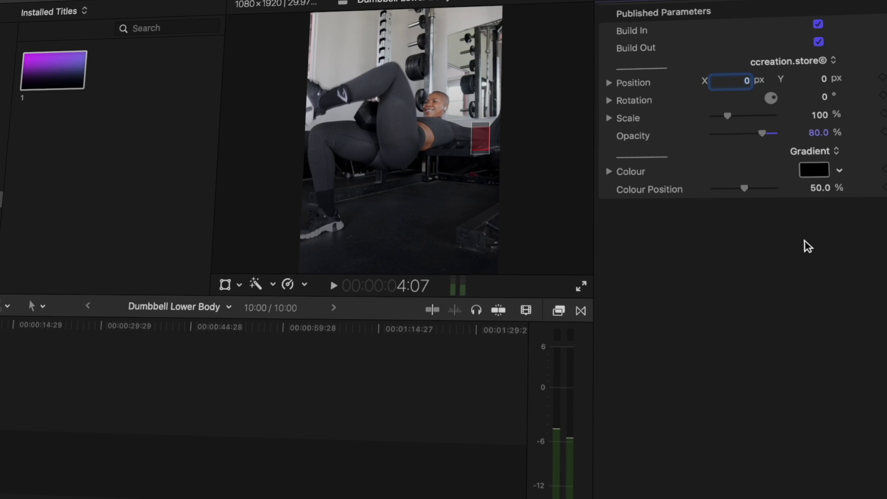
pyautogui.click(333, 286)
pyautogui.click(333, 286)
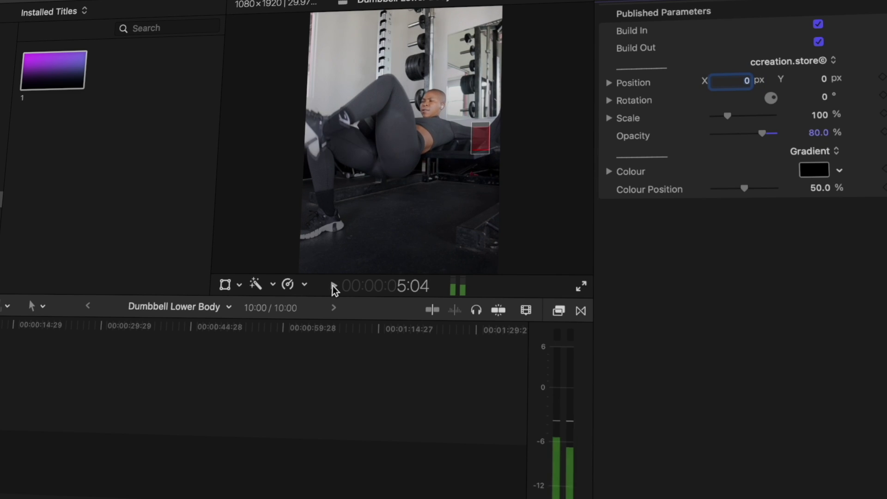
pyautogui.click(814, 133)
pyautogui.write('75')
pyautogui.press('Return')
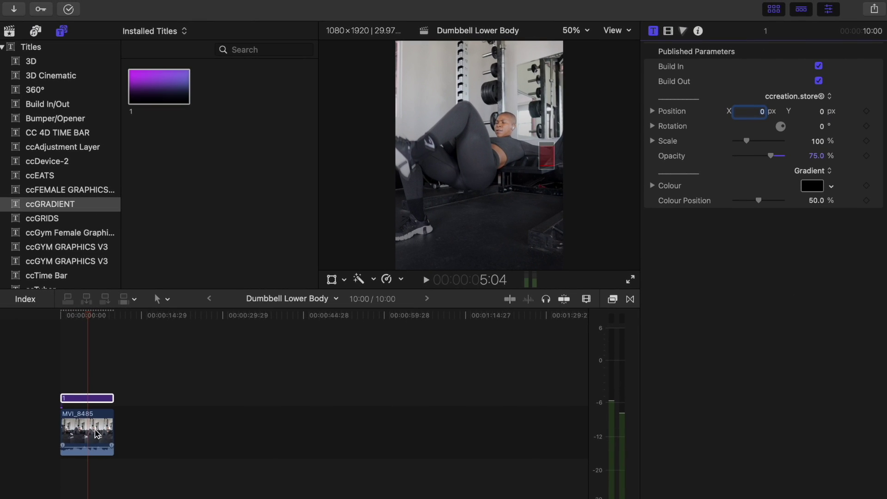
pyautogui.click(426, 279)
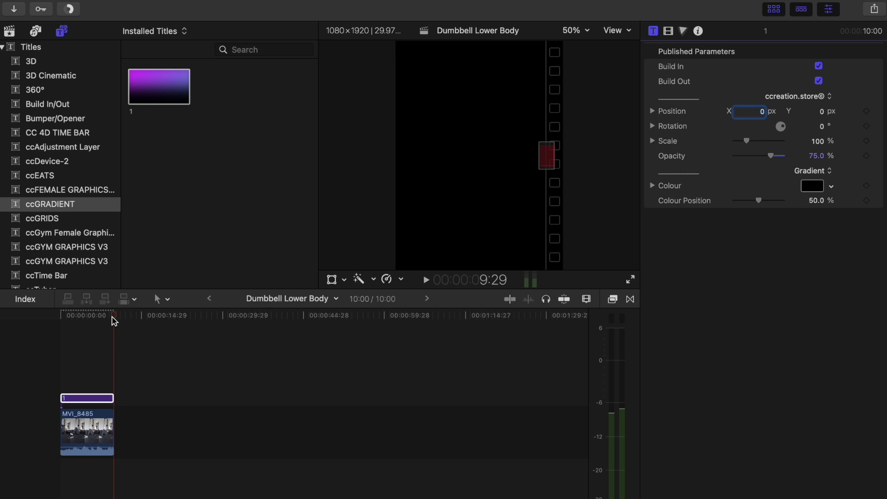
# Add ccGYM GRAPHICS V3 graphic 8 (4 SETS, 12 REPS) above the MVI_8485 clip
pyautogui.moveTo(114, 320); pyautogui.dragTo(75, 318)
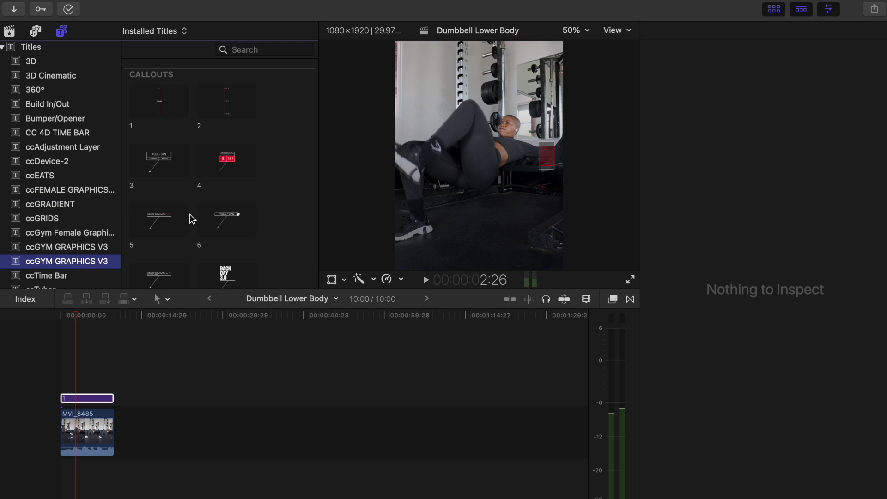
pyautogui.scroll(-5, 191, 219)
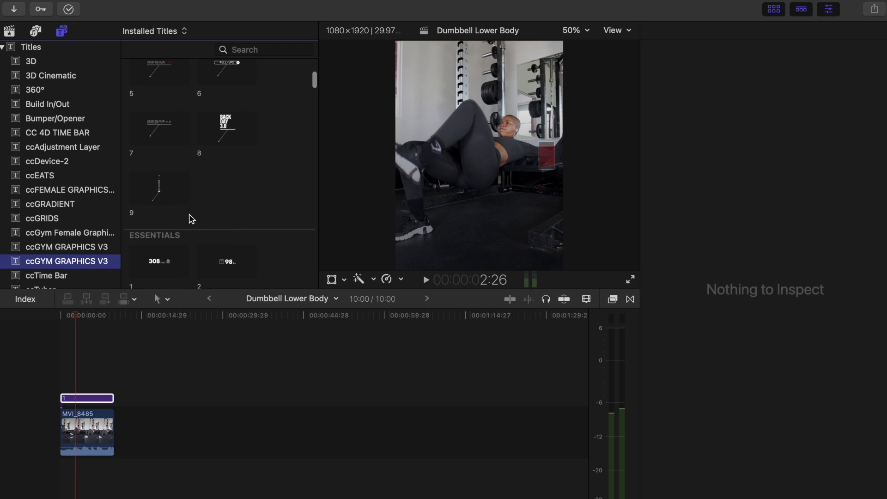
pyautogui.scroll(-10, 191, 219)
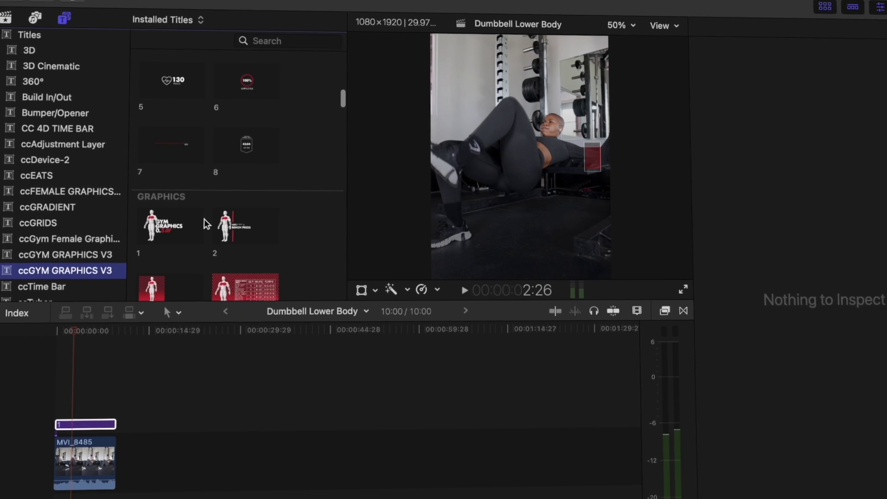
pyautogui.scroll(-4, 203, 218)
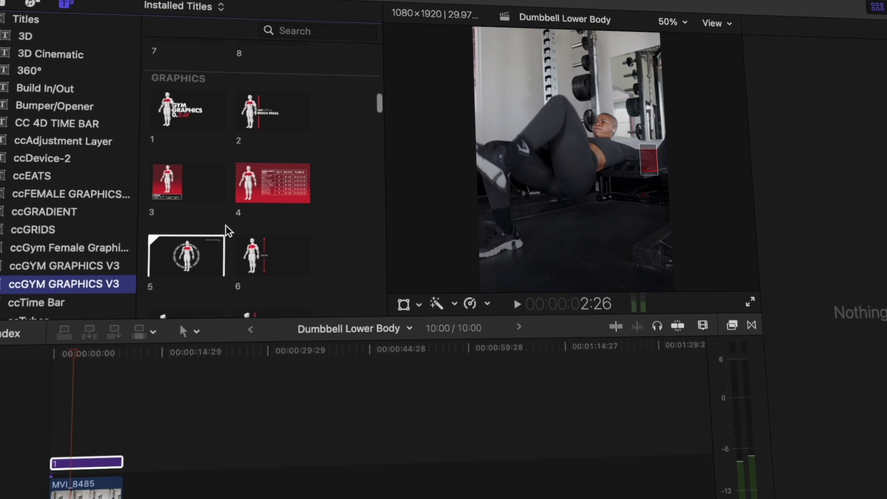
pyautogui.scroll(-5, 227, 229)
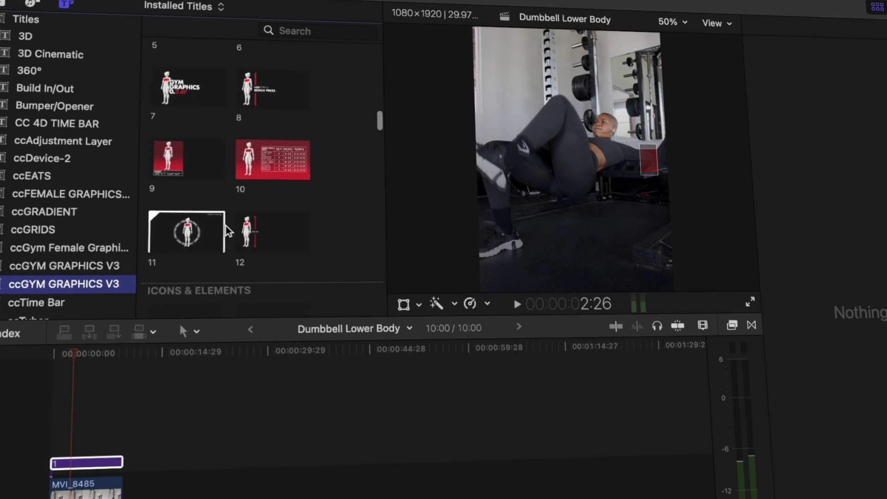
pyautogui.scroll(1, 226, 225)
pyautogui.click(291, 107)
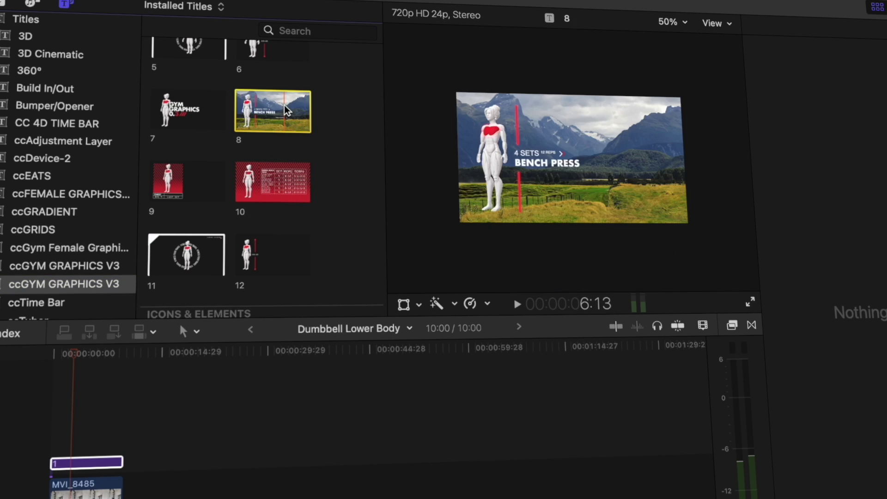
pyautogui.moveTo(283, 105); pyautogui.dragTo(109, 376)
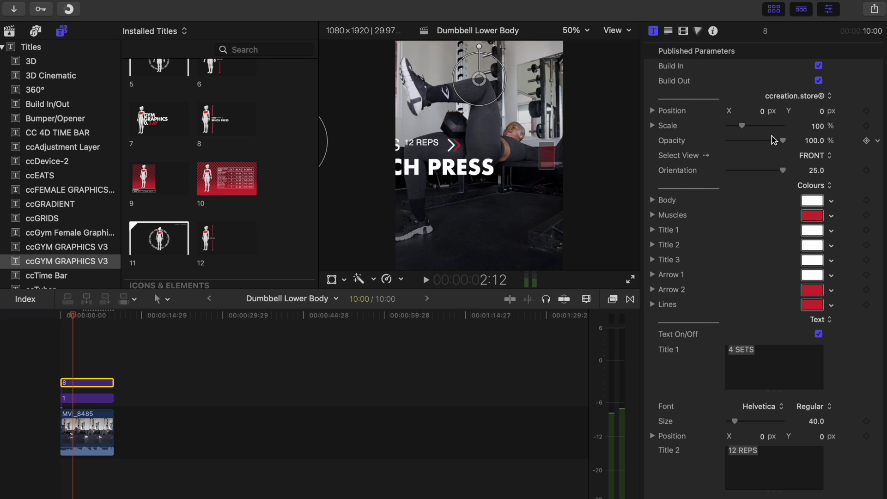
# Scale the muscle graphic to 35% and set its Position X to 5 px
pyautogui.click(817, 124)
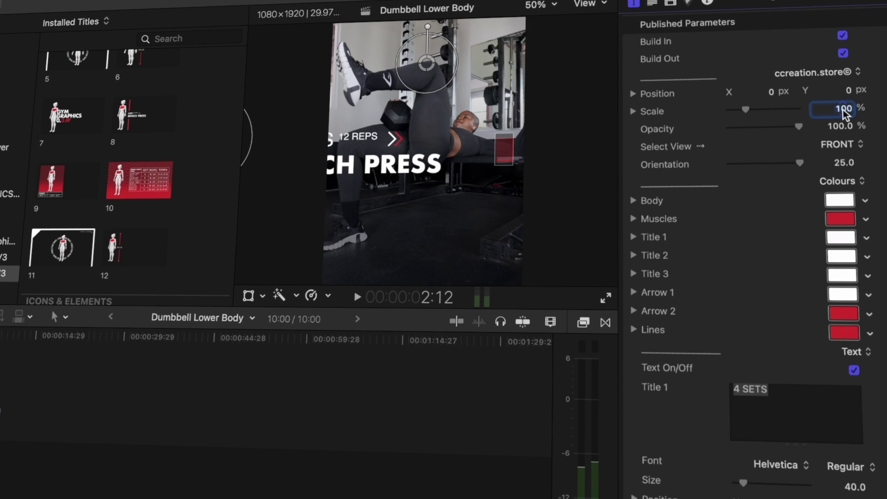
pyautogui.write('35')
pyautogui.press('Return')
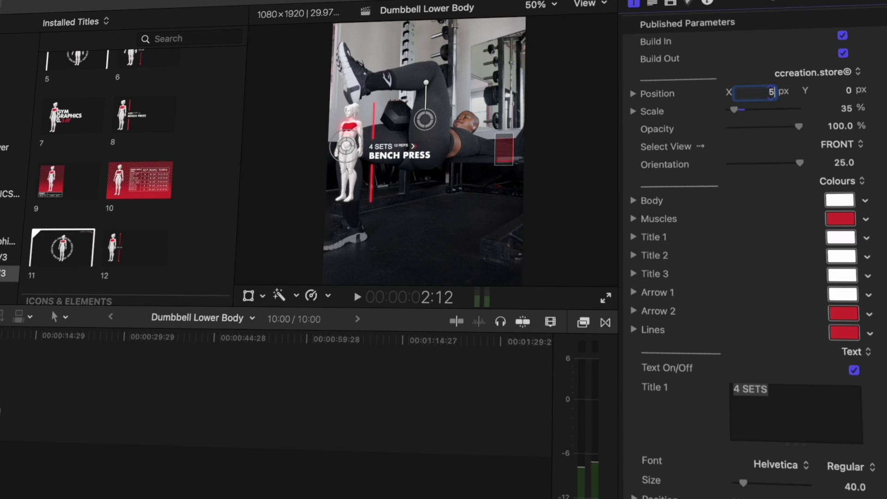
pyautogui.write('5')
pyautogui.press('Return')
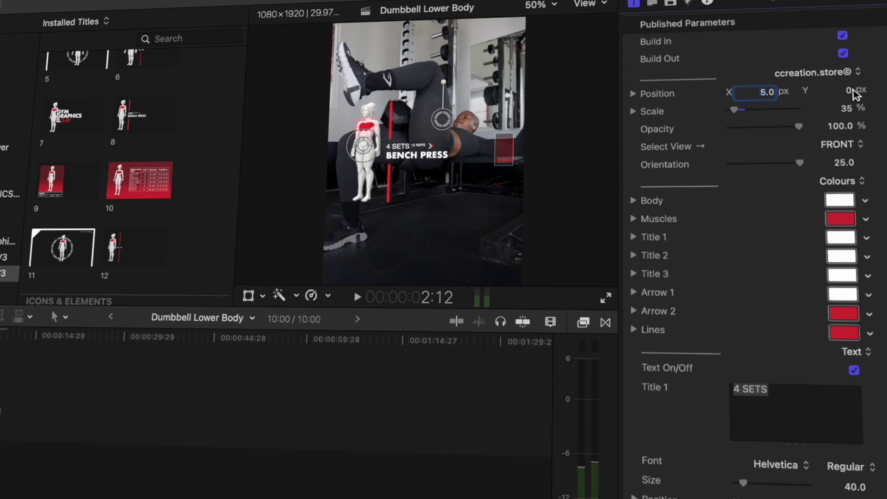
pyautogui.press('BackSpace')
pyautogui.press('BackSpace')
pyautogui.press('BackSpace')
pyautogui.write('-25')
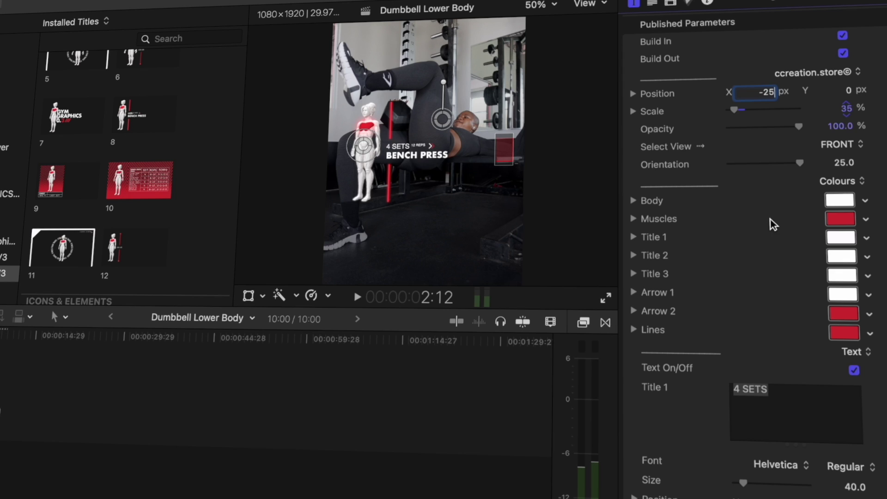
pyautogui.press('Return')
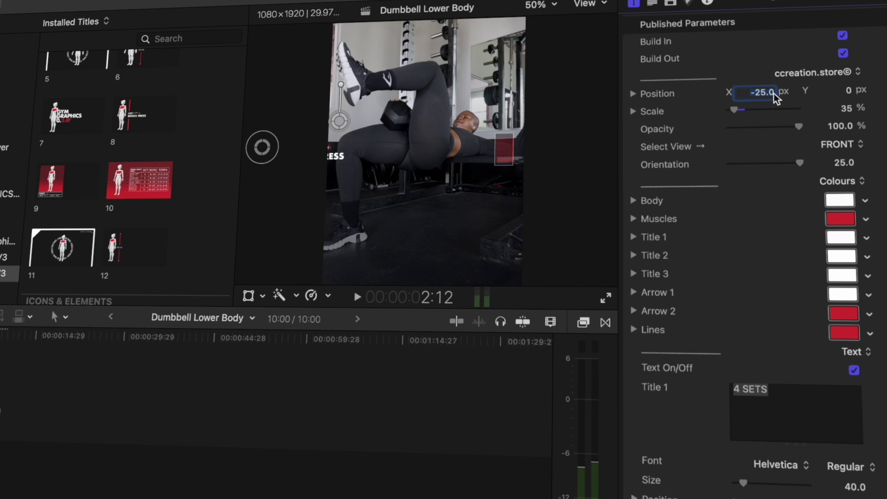
pyautogui.write('5')
pyautogui.press('Return')
# Set the muscle graphic's Position Y to -25 px
pyautogui.click(850, 91)
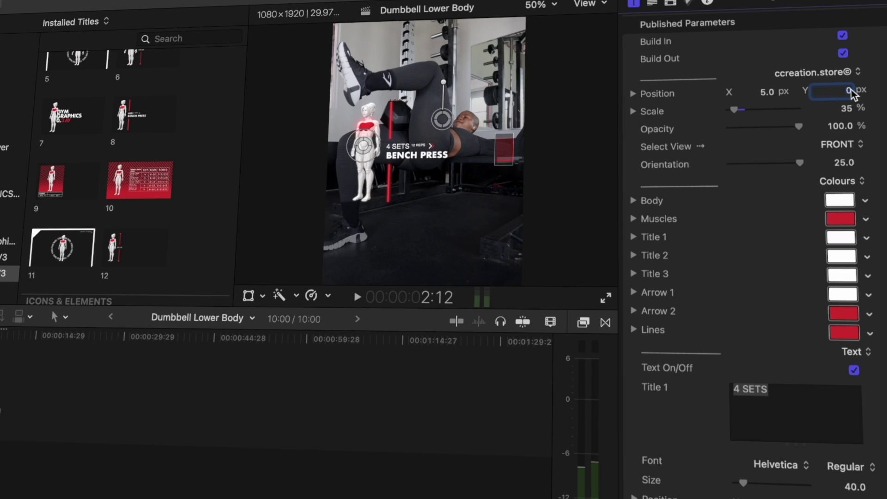
pyautogui.write('-25')
pyautogui.hotkey('shift', 'Tab')
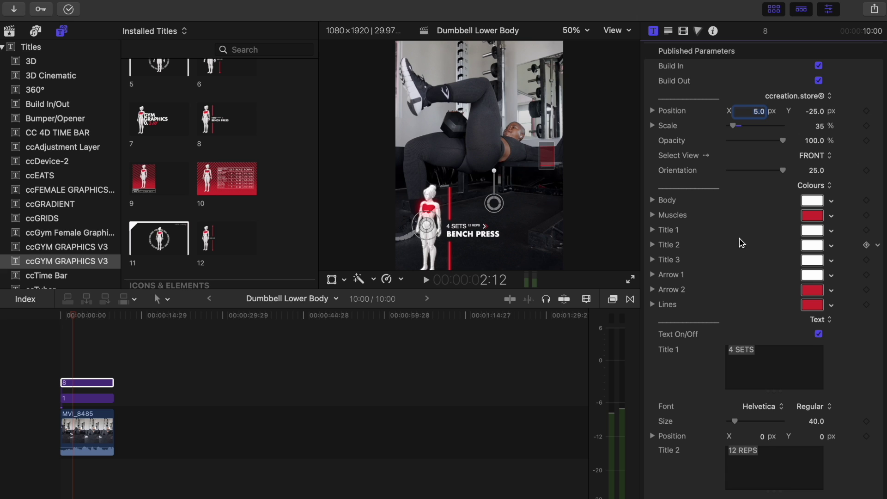
# Change the graphic's Select View option from FRONT to BACK
pyautogui.scroll(-1, 740, 242)
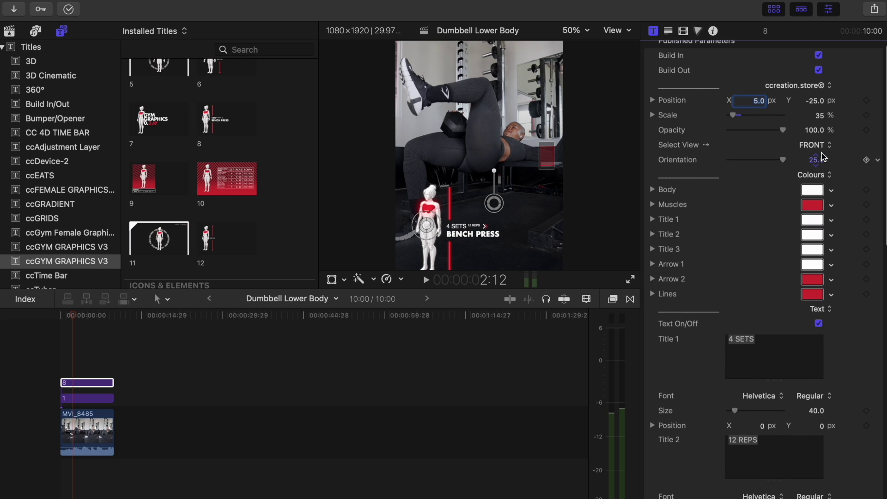
pyautogui.click(823, 146)
pyautogui.click(822, 146)
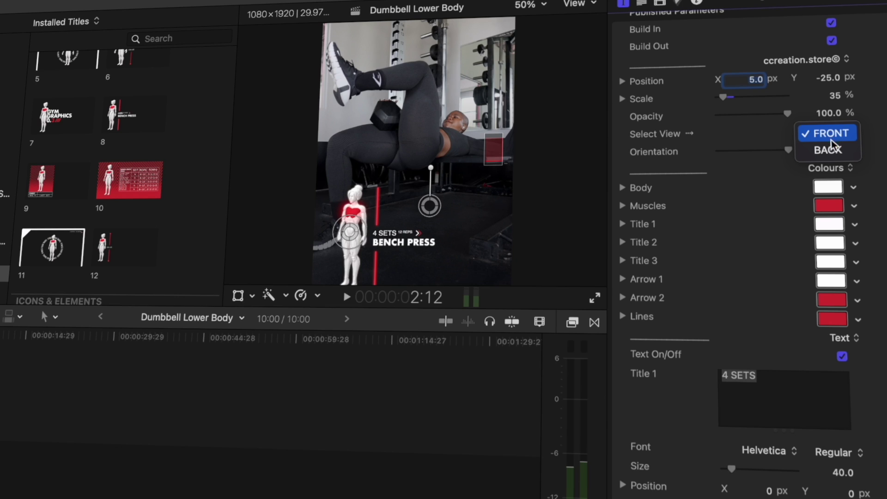
pyautogui.click(830, 150)
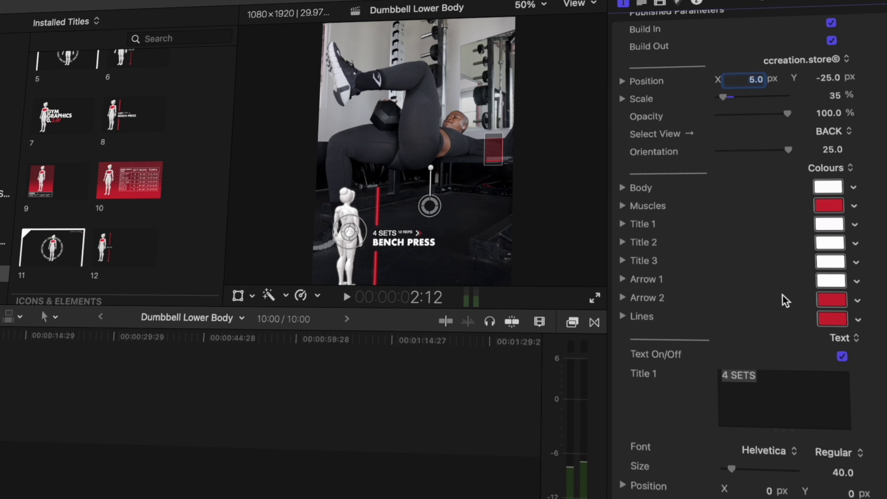
pyautogui.scroll(-10, 782, 292)
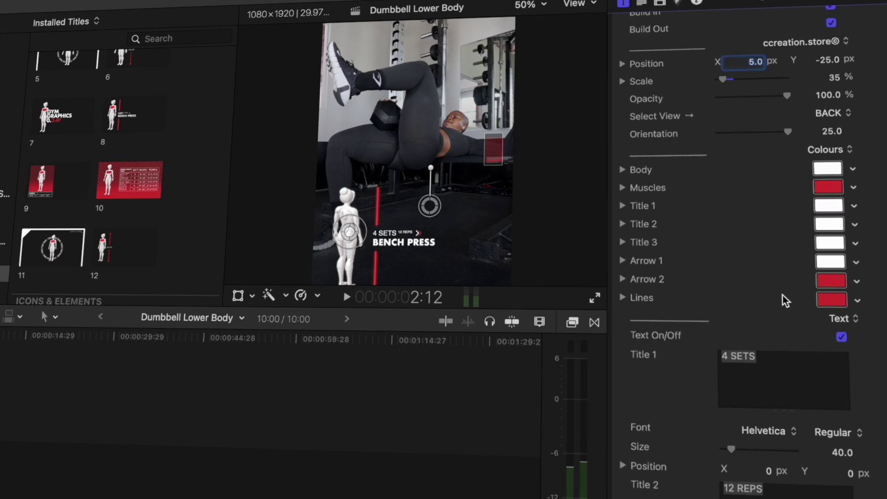
# Enable Gluteus Medius and Gluteus Maximus under Back Muscles so the glutes show red
pyautogui.scroll(-20, 782, 296)
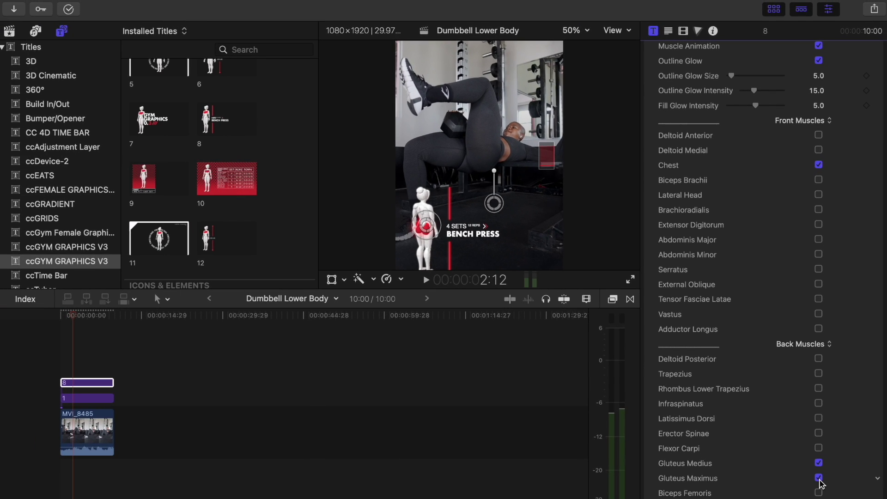
pyautogui.scroll(10, 820, 482)
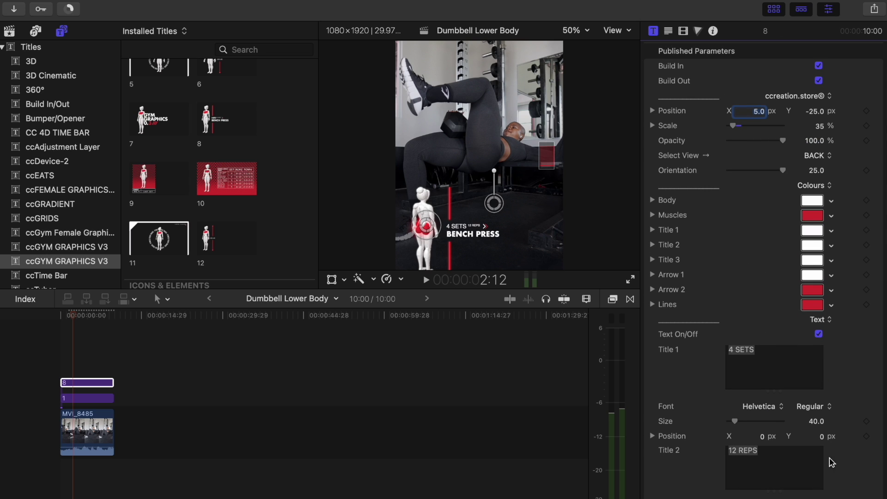
# Change the muscles colour to a light grey
pyautogui.click(830, 217)
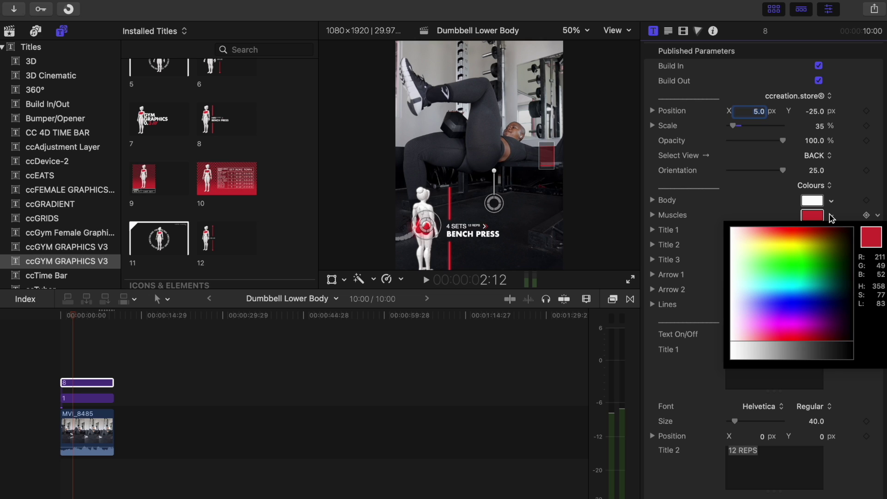
pyautogui.moveTo(820, 265); pyautogui.dragTo(806, 348)
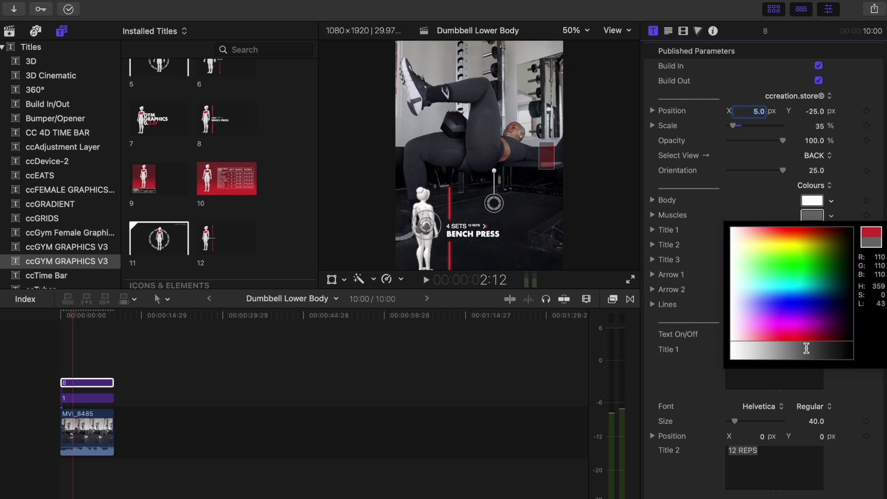
pyautogui.moveTo(806, 349); pyautogui.dragTo(809, 352)
pyautogui.click(810, 352)
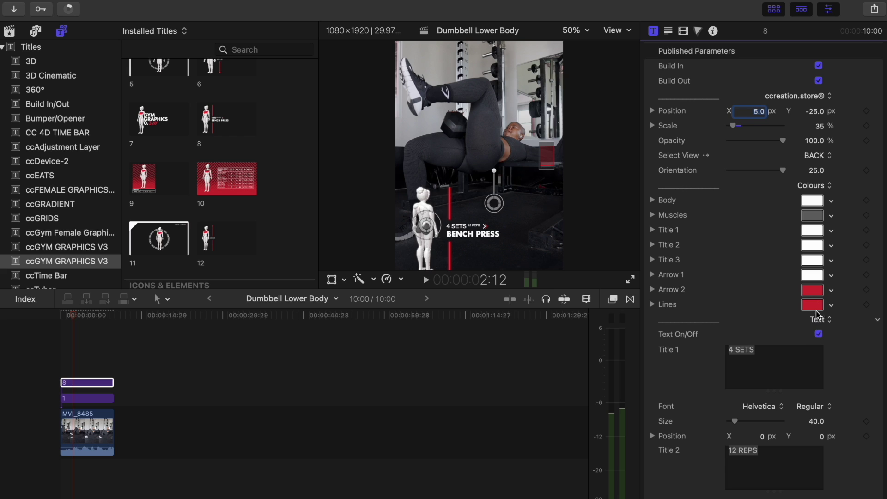
# Make Arrow 2 and the vertical lines a mid grey
pyautogui.click(830, 291)
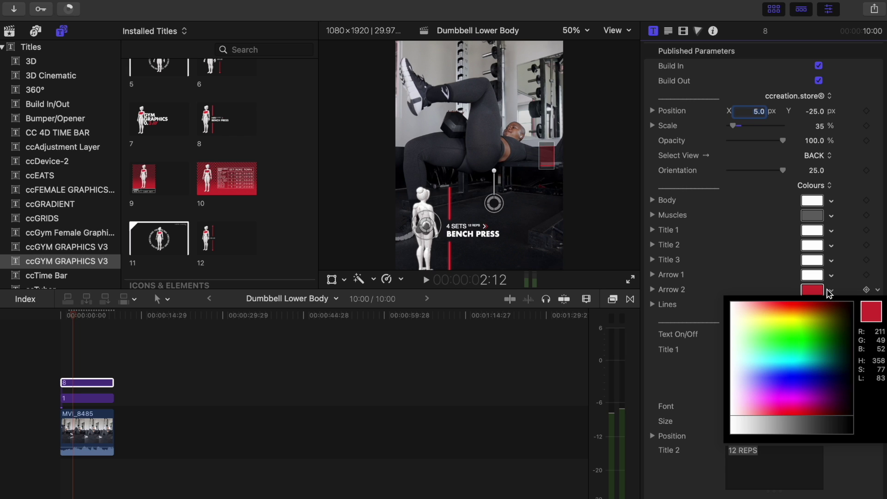
pyautogui.moveTo(822, 317); pyautogui.dragTo(807, 423)
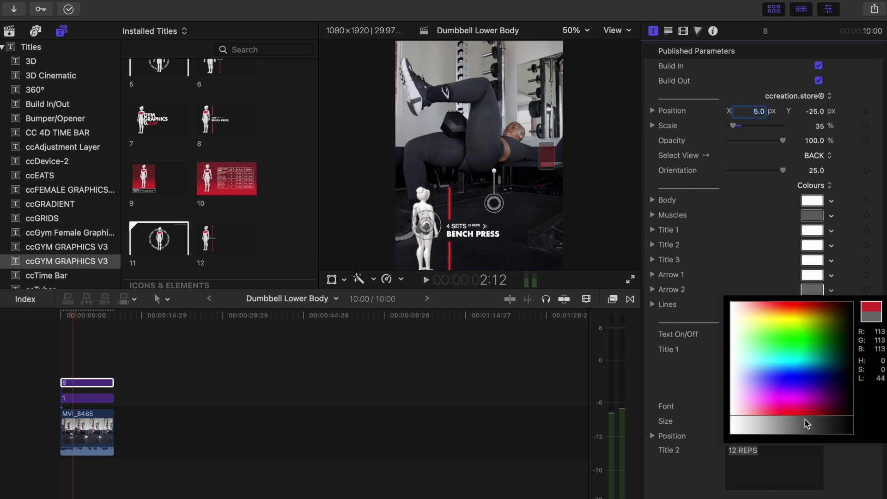
pyautogui.moveTo(806, 424); pyautogui.dragTo(809, 424)
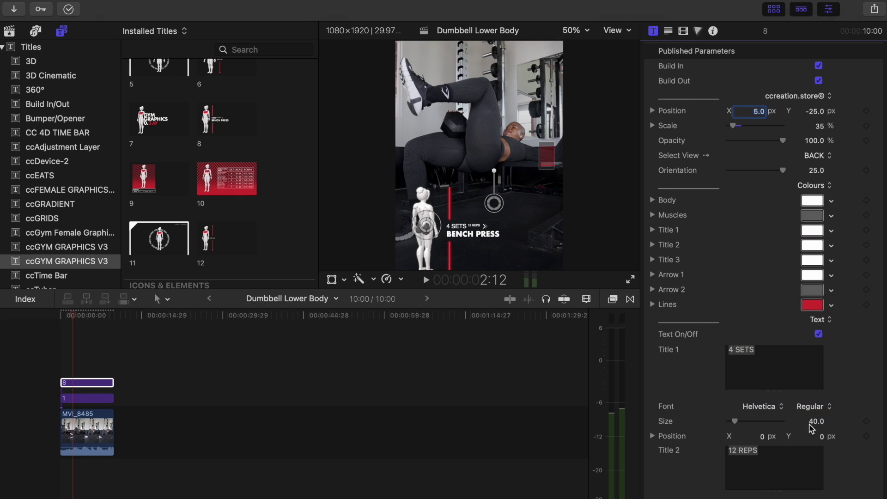
pyautogui.click(831, 304)
pyautogui.click(807, 424)
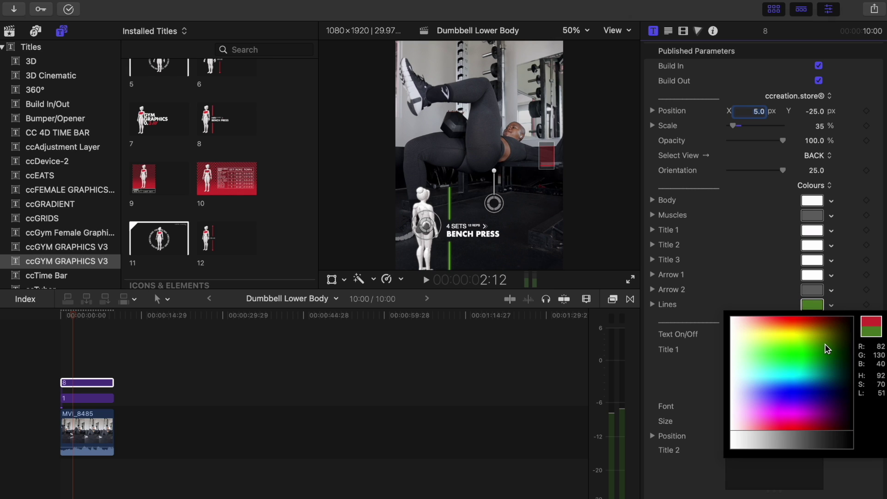
pyautogui.click(806, 432)
pyautogui.moveTo(807, 440); pyautogui.dragTo(811, 444)
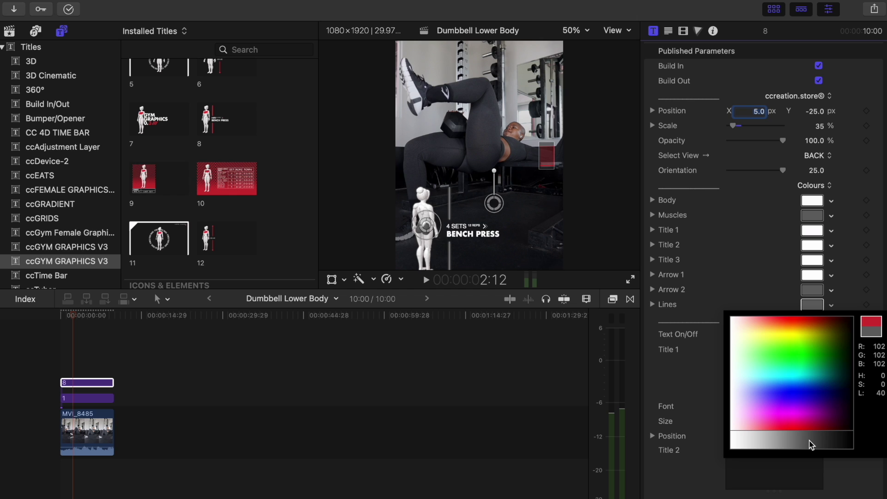
pyautogui.press('Escape')
# Change the first two titles from 4 SETS and 12 REPS to 3 SETS and 8-10 REPS
pyautogui.scroll(-2, 808, 443)
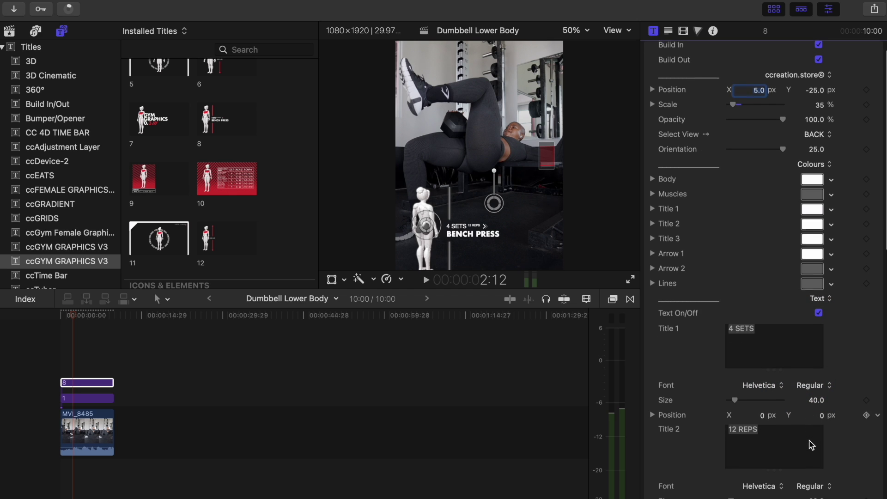
pyautogui.scroll(-3, 809, 440)
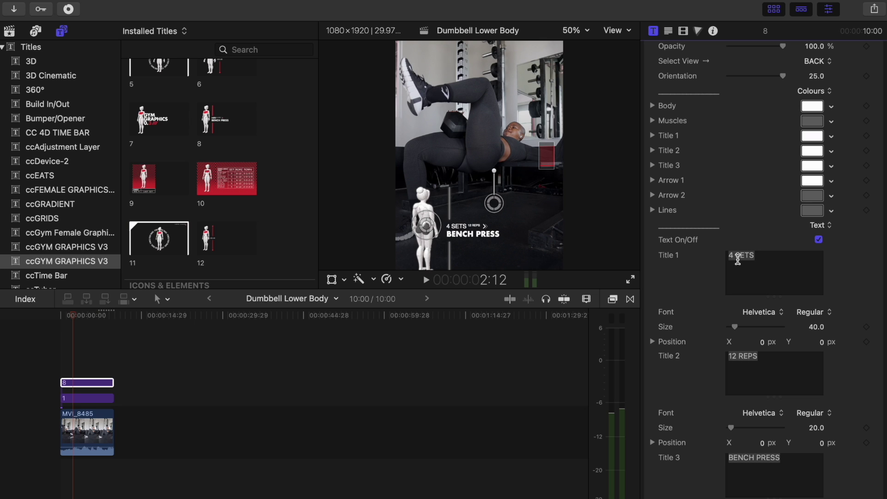
pyautogui.tripleClick(726, 257)
pyautogui.press('BackSpace')
pyautogui.write('3 s')
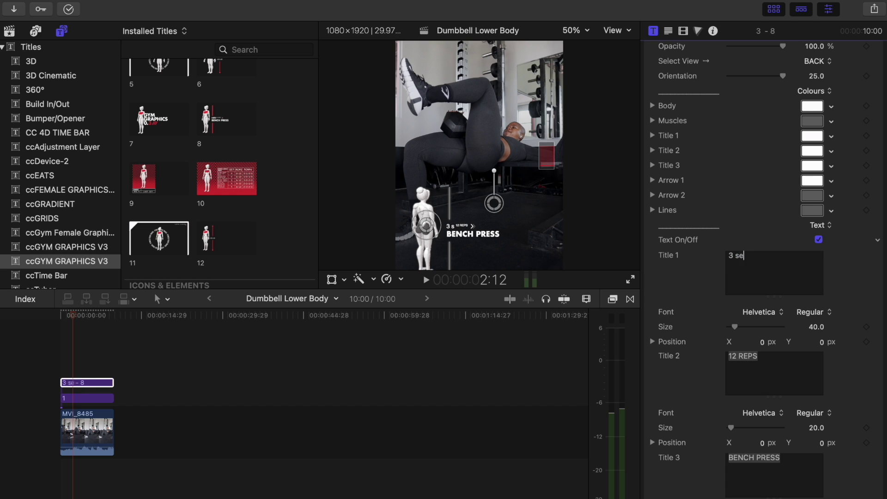
pyautogui.press('BackSpace')
pyautogui.write('SETS')
pyautogui.tripleClick(775, 358)
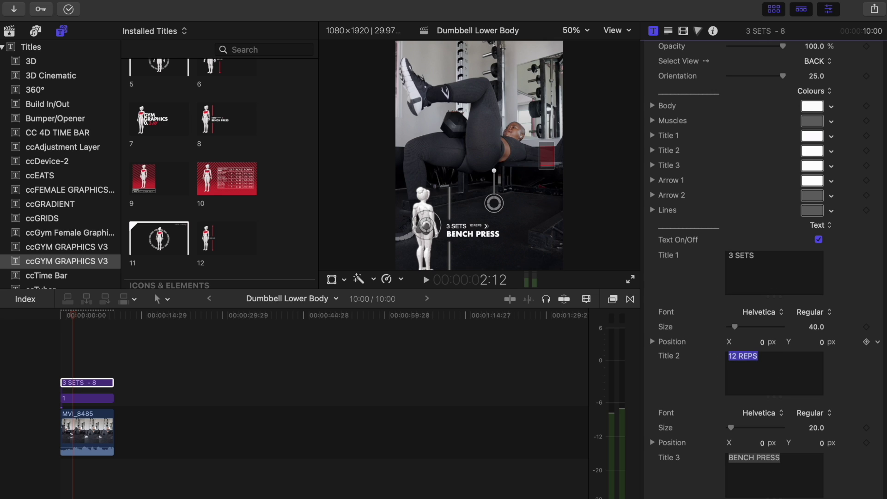
pyautogui.press('BackSpace')
pyautogui.write('8-10 REPS')
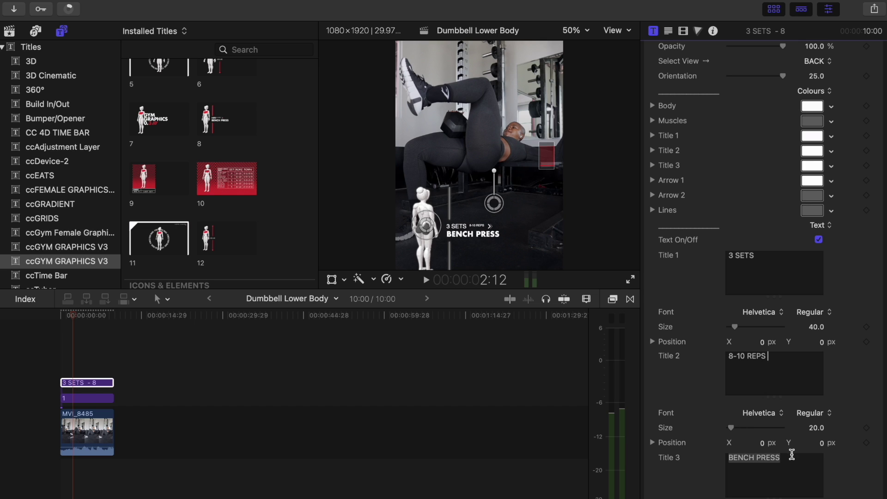
# Replace BENCH PRESS in the third title, typing SINGLE LEG so far
pyautogui.tripleClick(791, 455)
pyautogui.press('BackSpace')
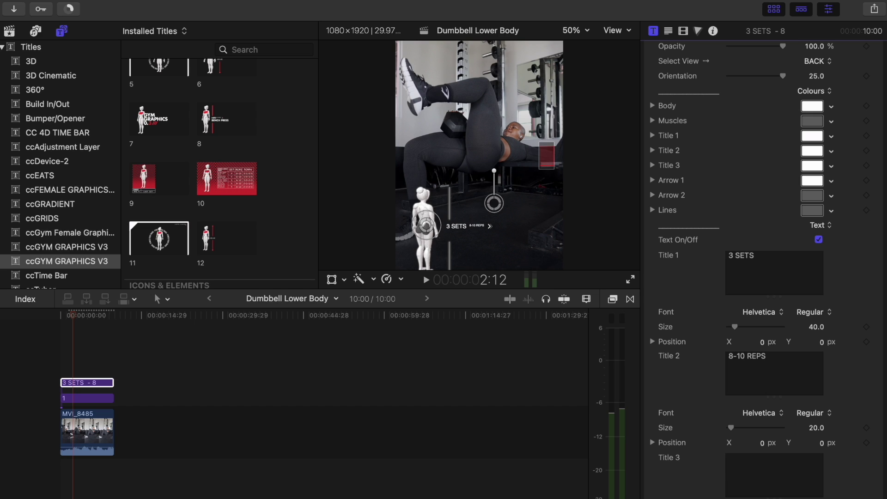
pyautogui.write('s')
pyautogui.press('BackSpace')
pyautogui.write('SINGLE LE')
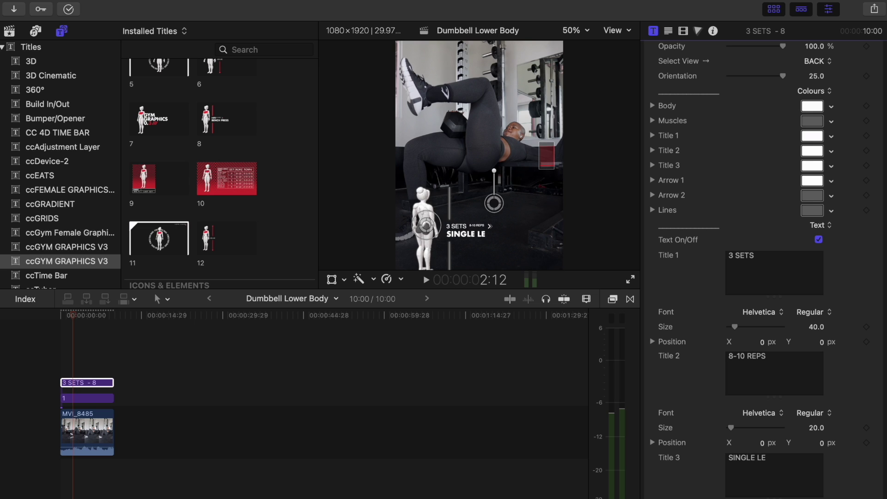
pyautogui.write('G HIP THRUST')
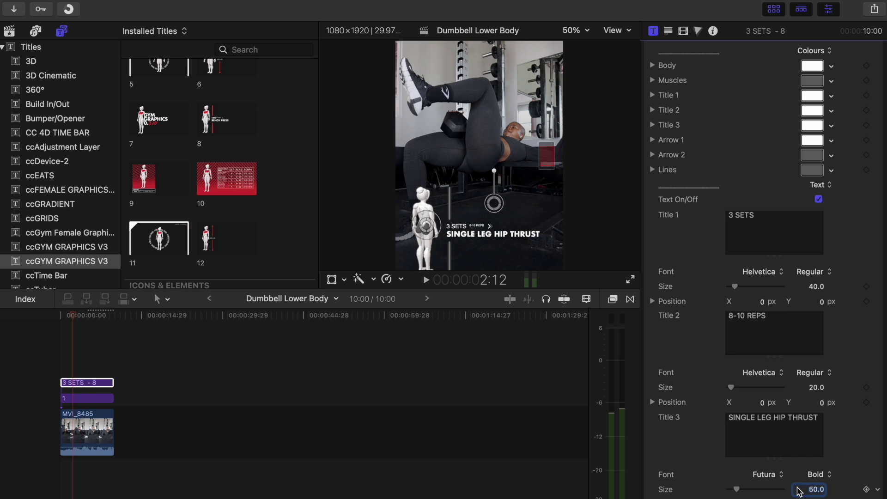
# Resize Title 3's SINGLE LEG HIP THRUST text to 45, briefly trying 40 before settling on 45
pyautogui.scroll(-1, 760, 489)
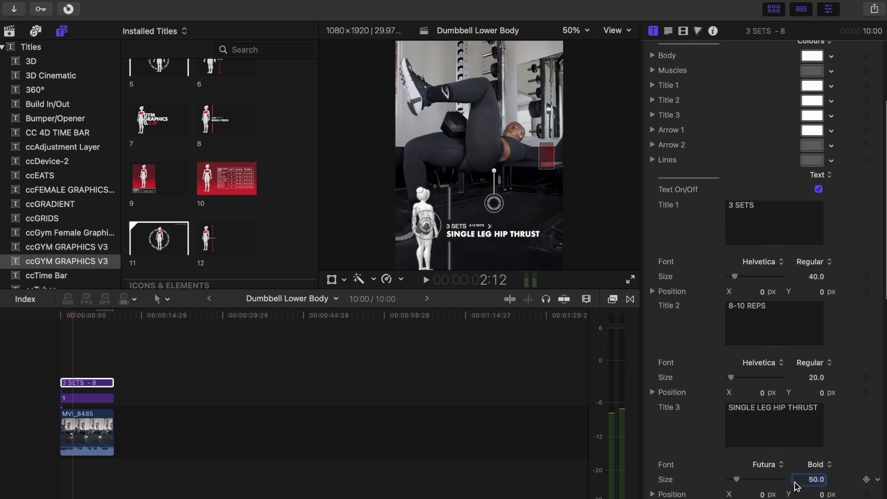
pyautogui.click(814, 483)
pyautogui.write('45')
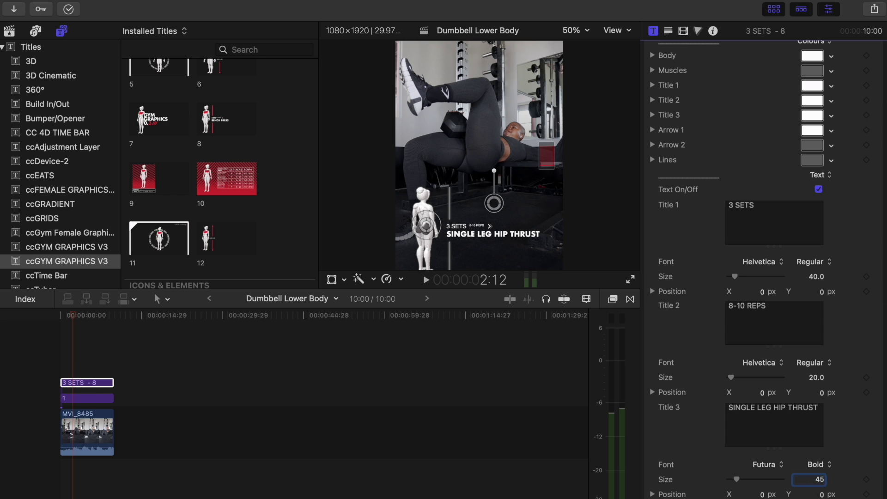
pyautogui.press('Return')
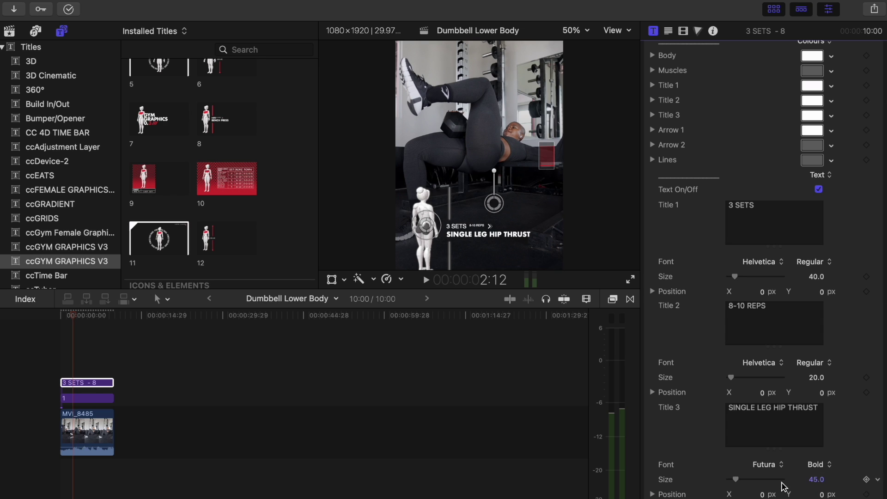
pyautogui.click(817, 482)
pyautogui.write('40')
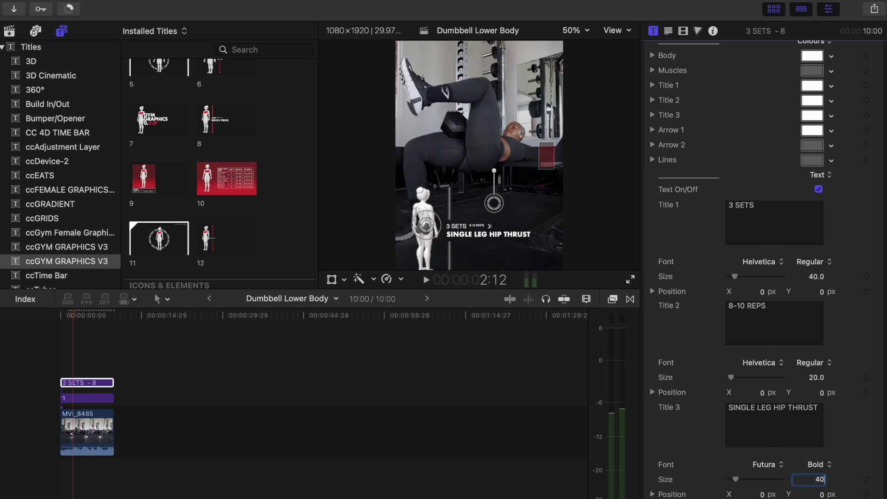
pyautogui.press('Return')
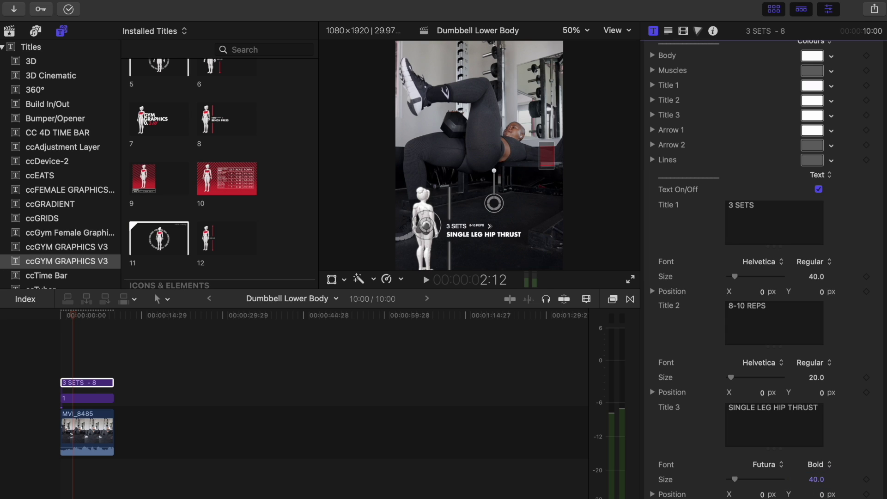
pyautogui.click(815, 480)
pyautogui.write('45')
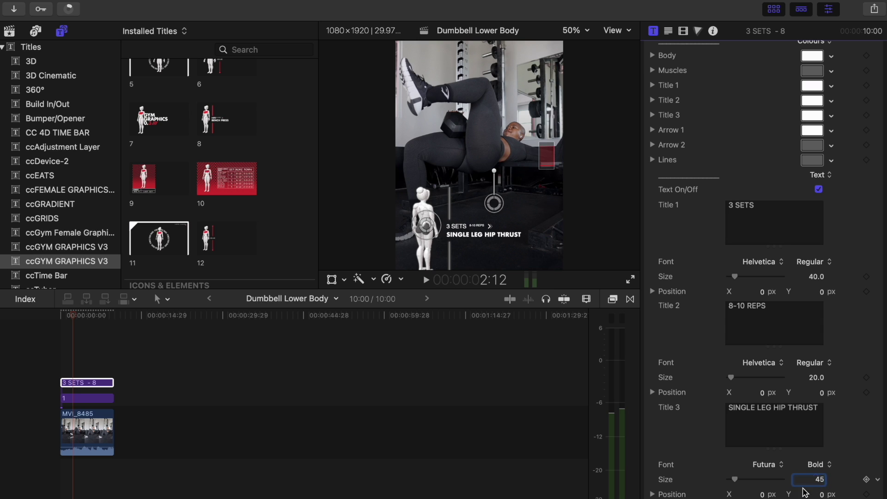
pyautogui.press('Return')
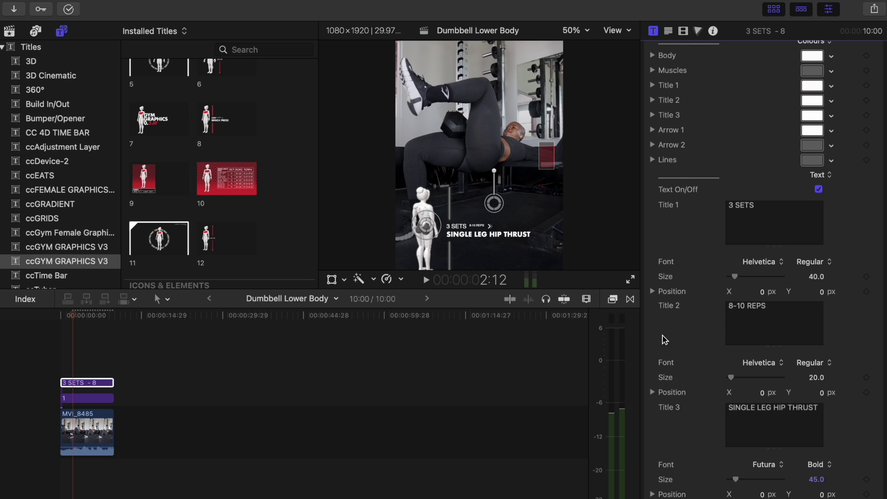
pyautogui.click(549, 167)
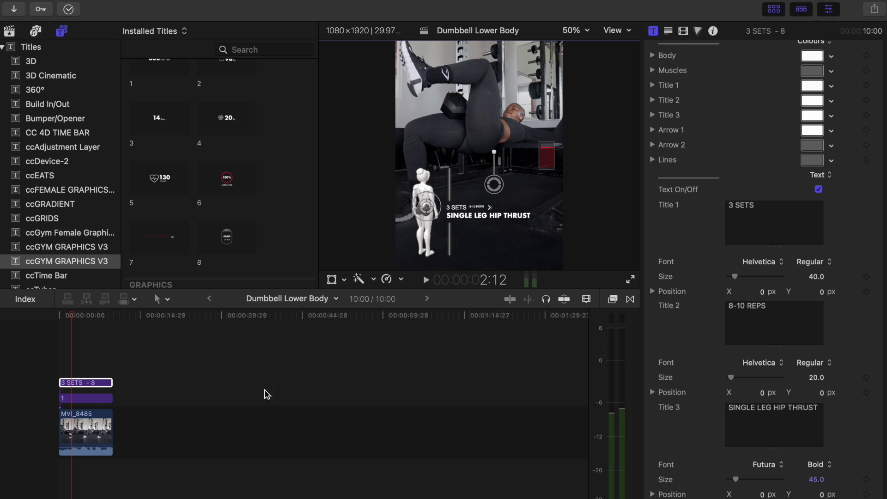
# Deselect the title clip and scrub back to a frame showing the glute graphic
pyautogui.click(226, 403)
pyautogui.moveTo(229, 323); pyautogui.dragTo(113, 329)
pyautogui.moveTo(225, 316); pyautogui.dragTo(80, 331)
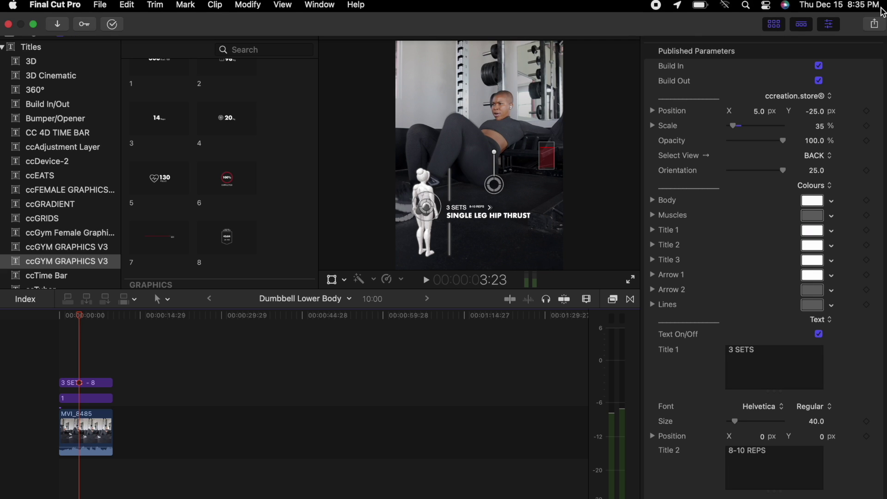
# Share as Apple Devices 1080p, keeping Downloads as the save location, and start rendering
pyautogui.click(876, 26)
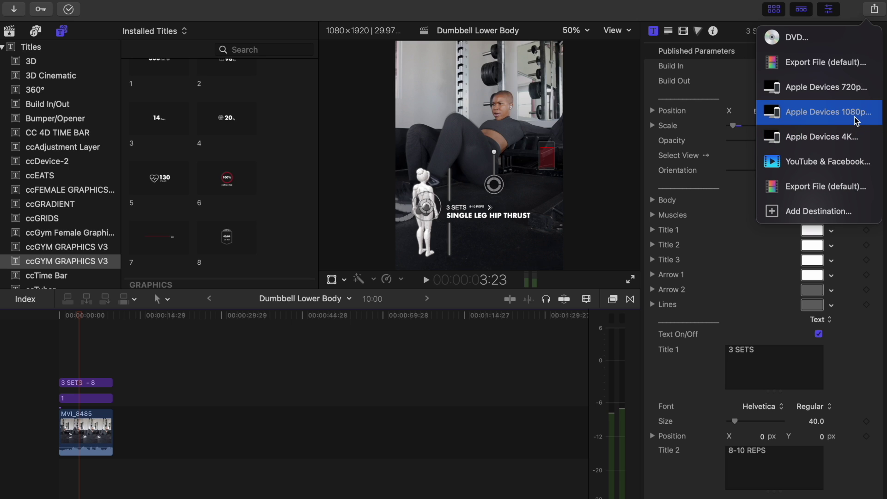
pyautogui.click(856, 121)
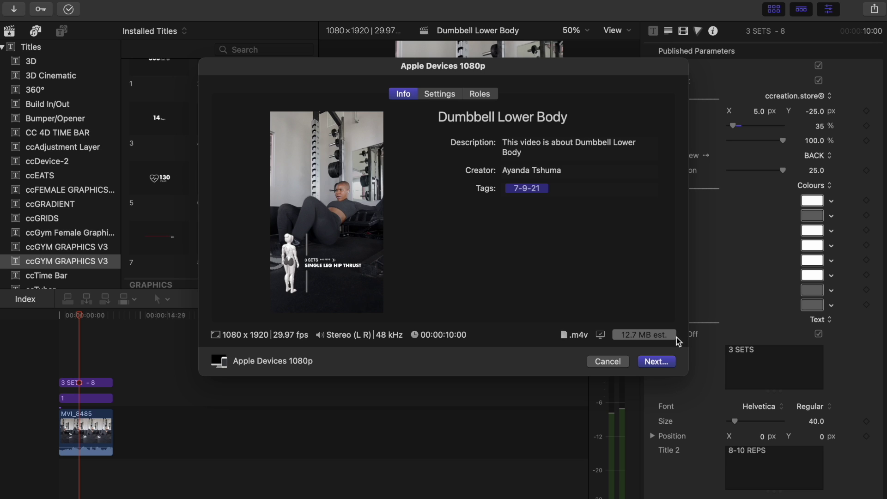
pyautogui.click(660, 360)
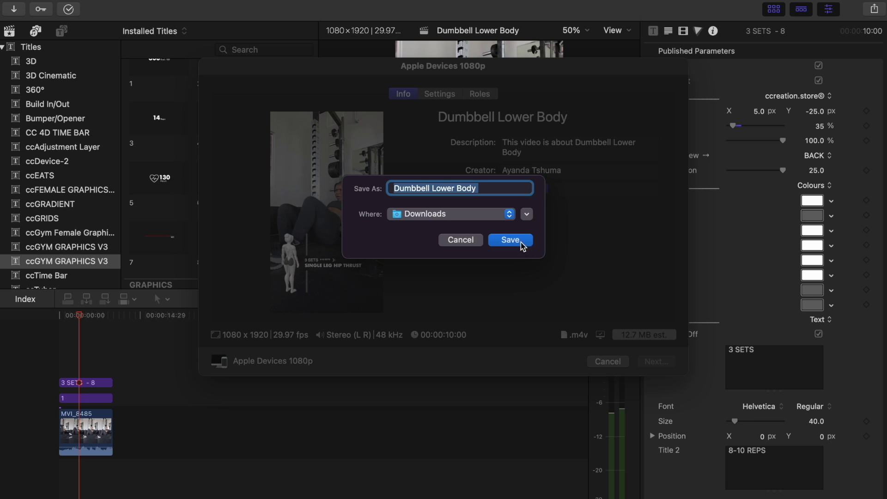
pyautogui.click(509, 214)
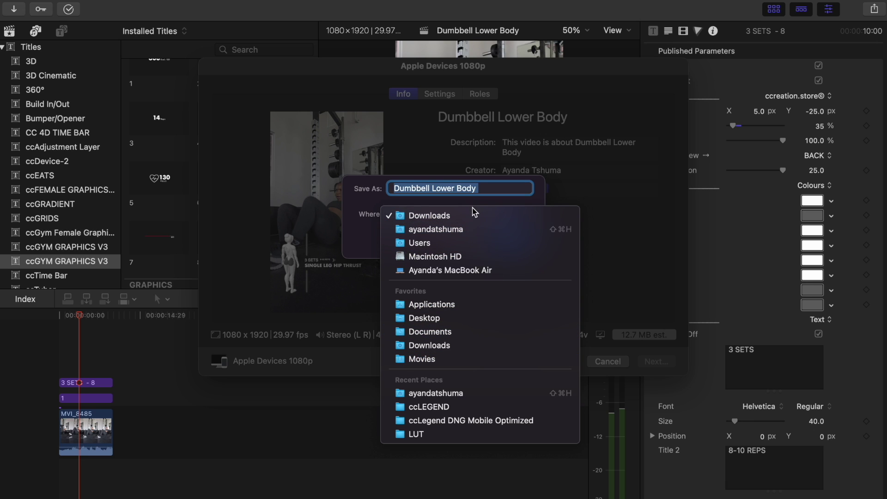
pyautogui.click(450, 216)
pyautogui.click(513, 238)
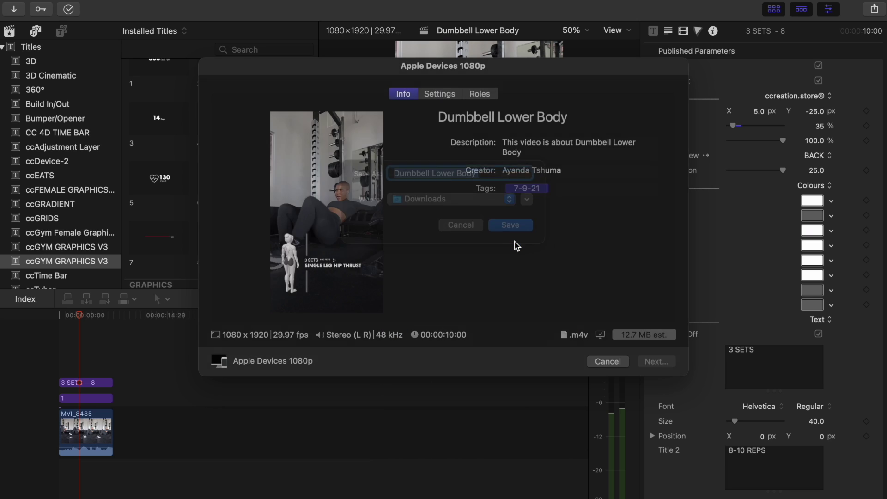